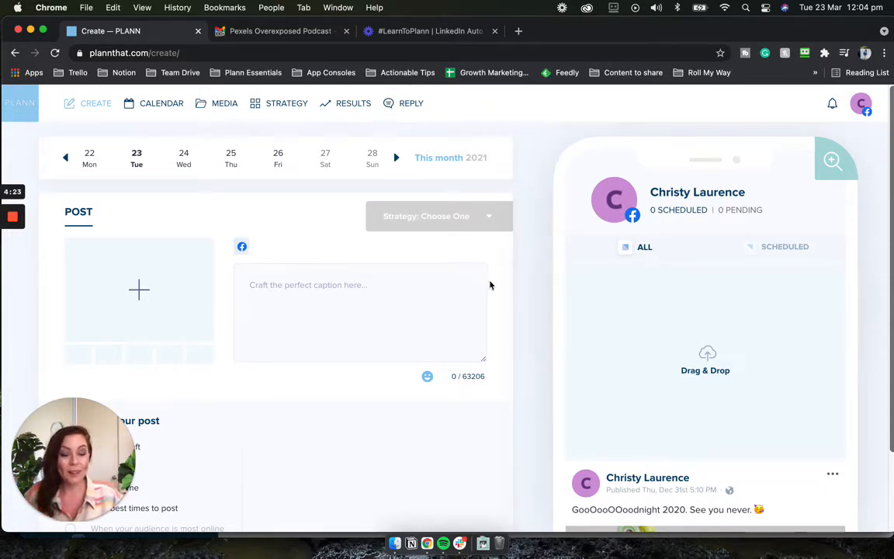
Upload the image S3 Pod Covers (3).png from the Downloads folder as the new post's media
scroll(656, 265, down, 1)
scroll(656, 264, down, 5)
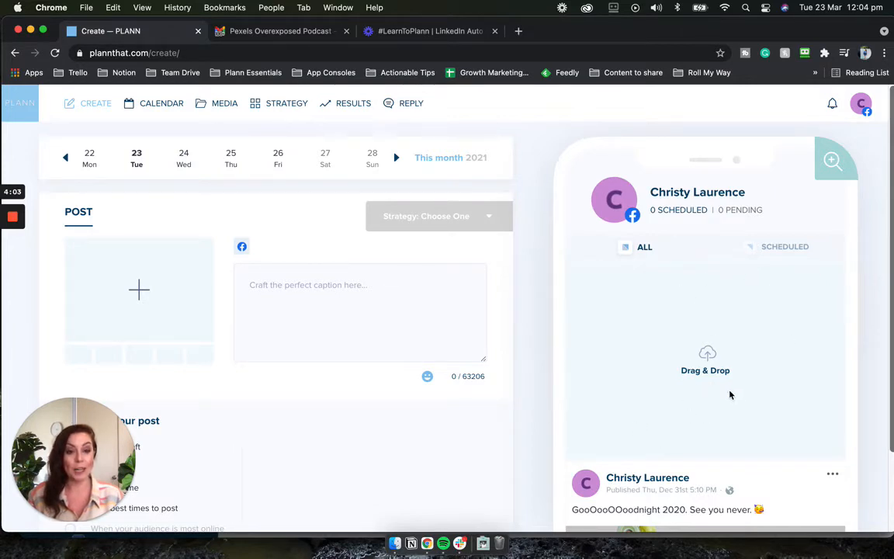
click(138, 289)
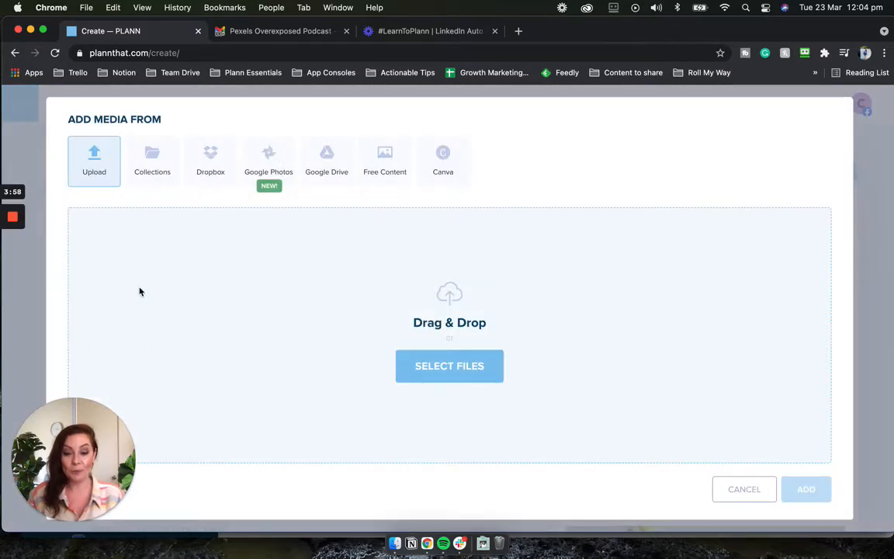
click(434, 372)
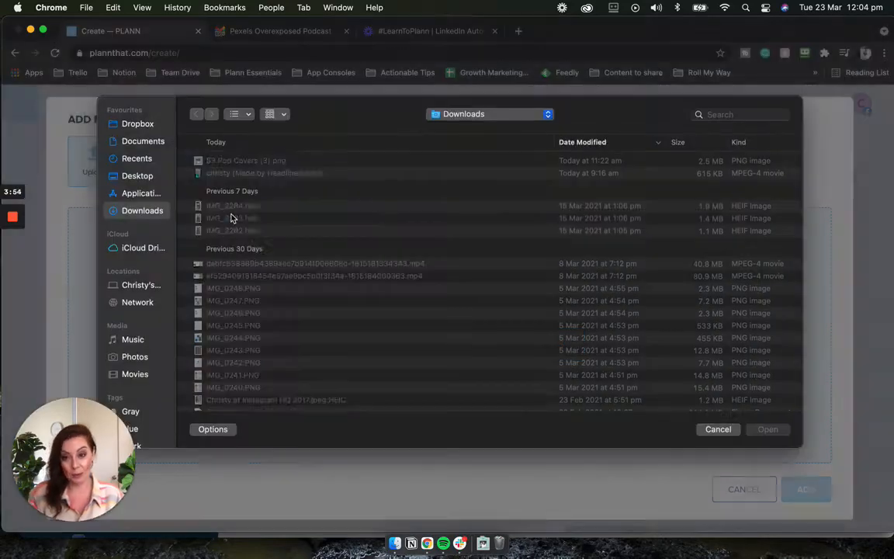
click(234, 163)
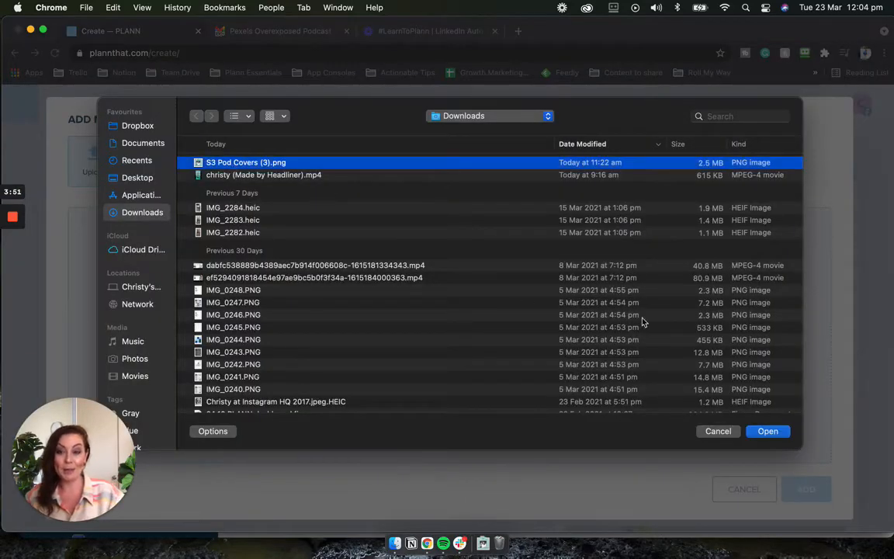
click(773, 431)
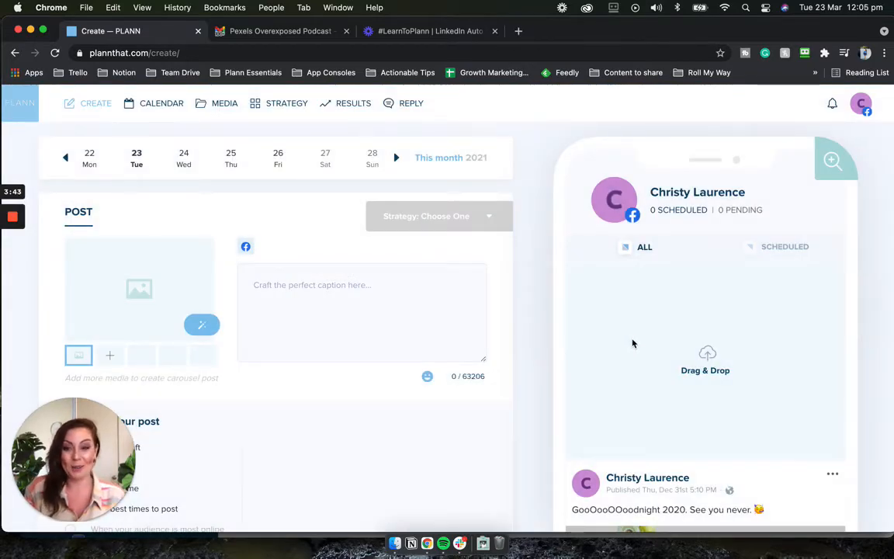
Start the caption with "Pexels Overexposed Podcast" and paste the copied Apple Podcasts link below it, separated by a blank line
click(294, 288)
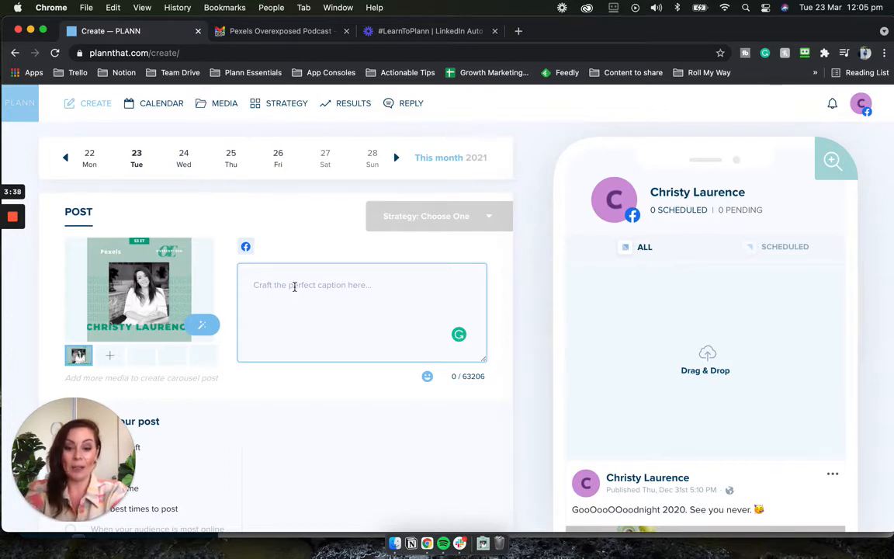
text(Pexe)
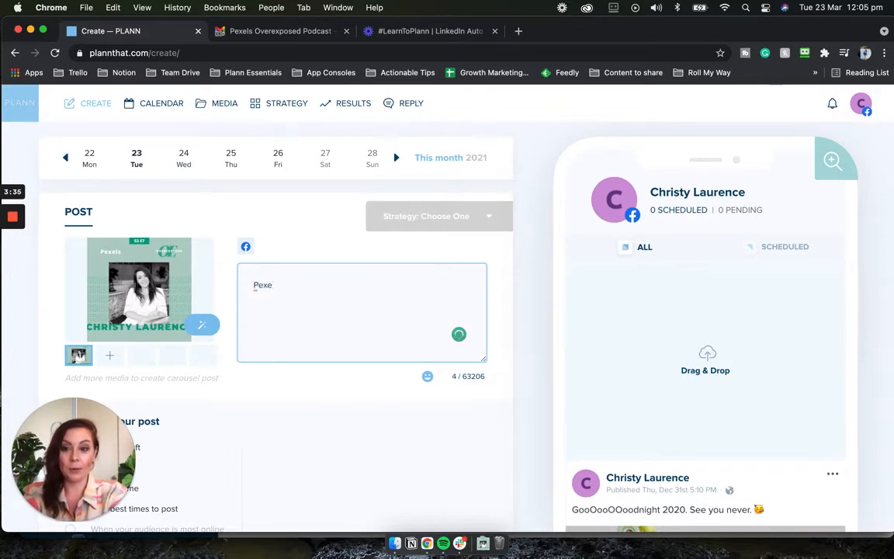
text(ls Overex)
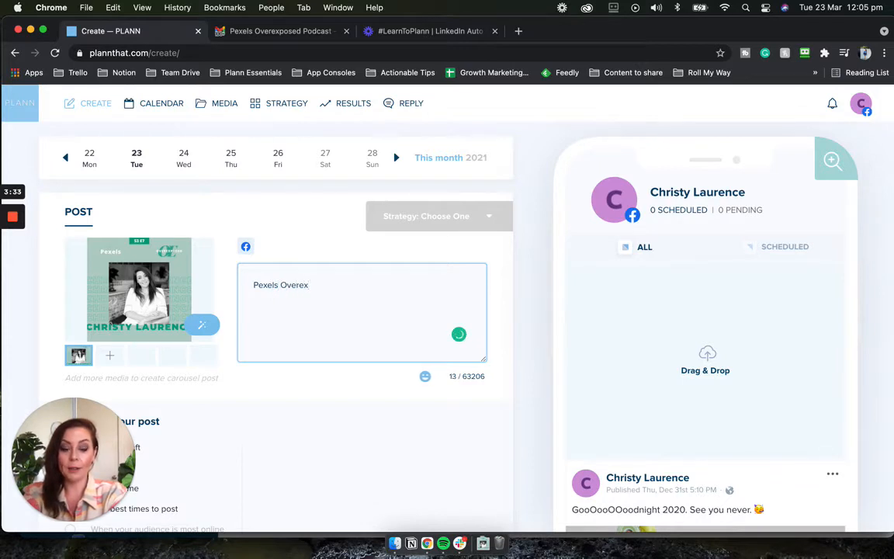
text(posed Podc)
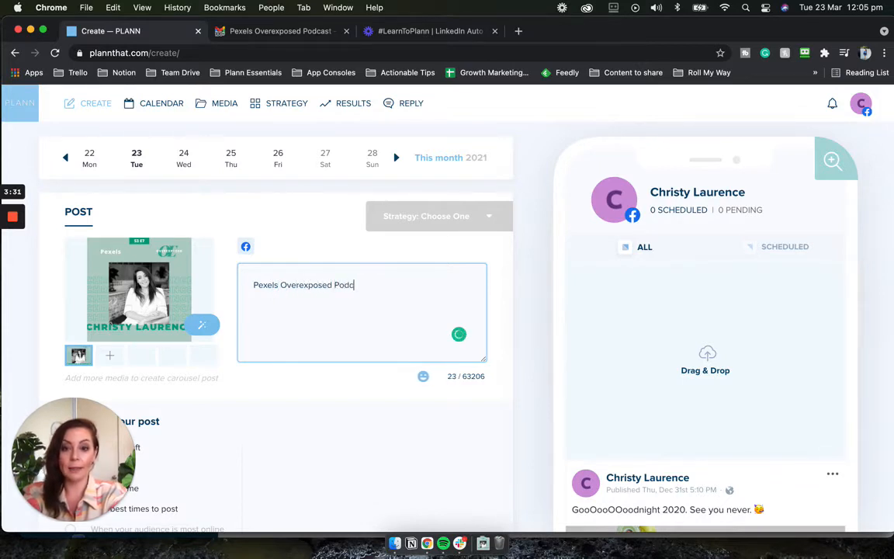
key(Return)
key(Return)
key(super+v)
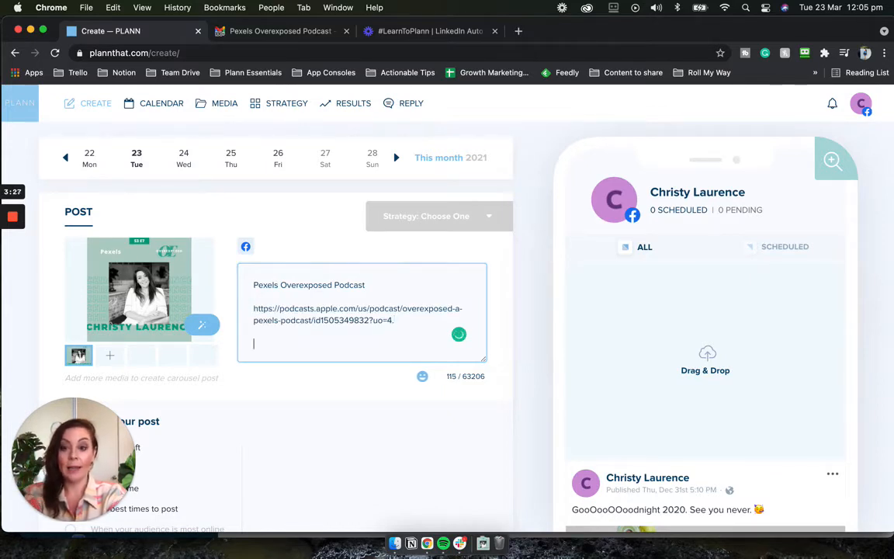
Add a "Key points" heading to the caption, followed by the lines "kfh jhf", "ksfhkfsj", "sdjkfhksjdfh" and "dsjfhskjdfh"
text(Key poi)
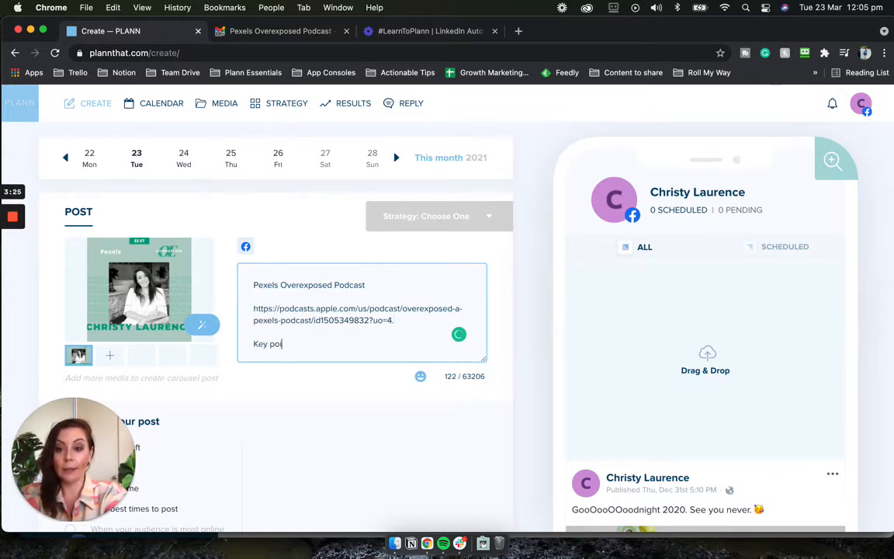
text(nts)
key(Return)
text(kfh jhf)
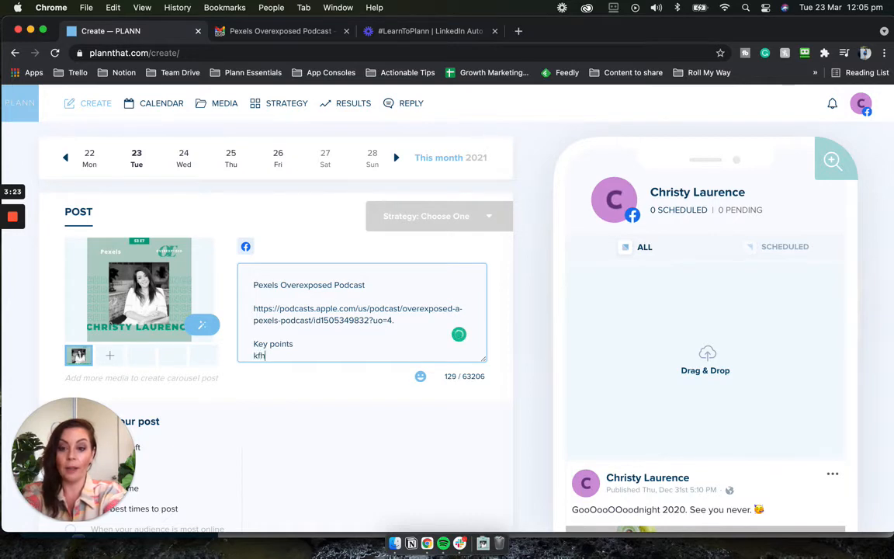
key(Return)
text(ksfhkfsj)
key(Return)
text(sdjkfhksjdfh)
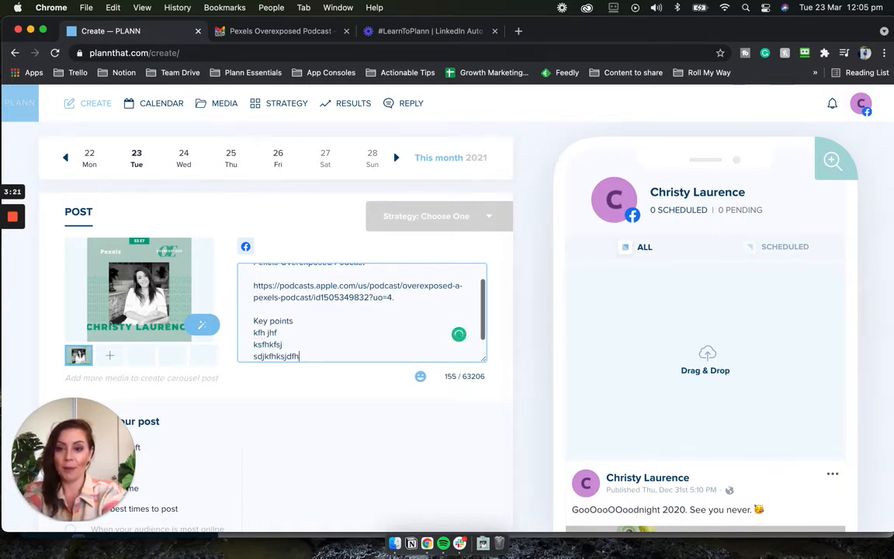
key(Return)
text(dsjfhskjdfh)
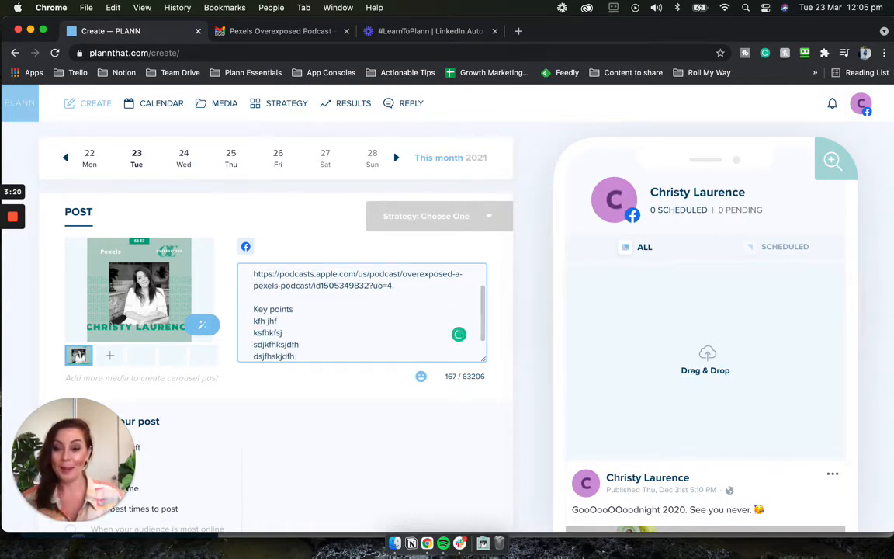
Insert a thumbs-up emoji followed by a space before the first key point in the caption
scroll(394, 327, up, 1)
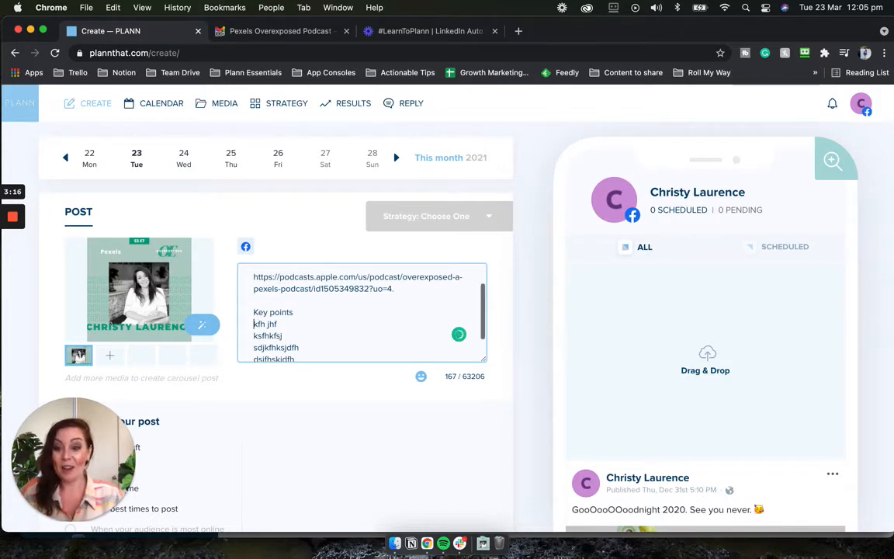
click(422, 378)
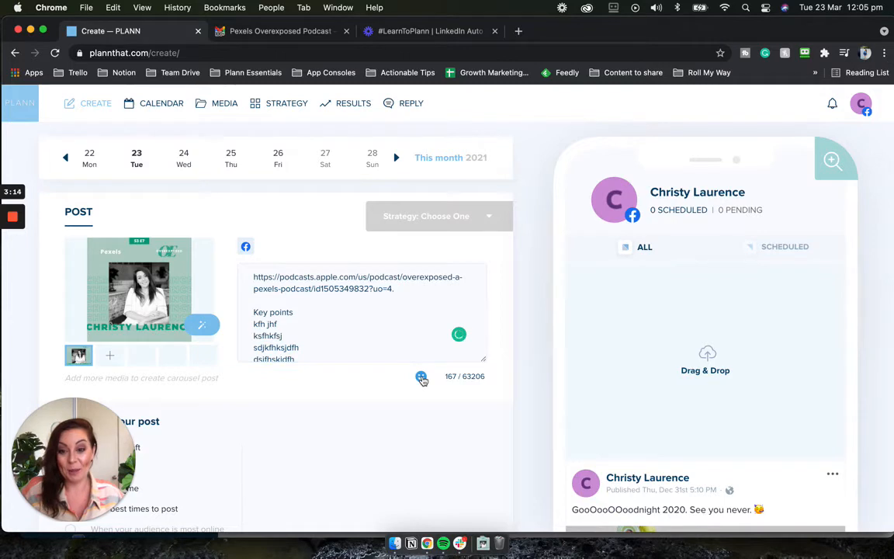
click(421, 378)
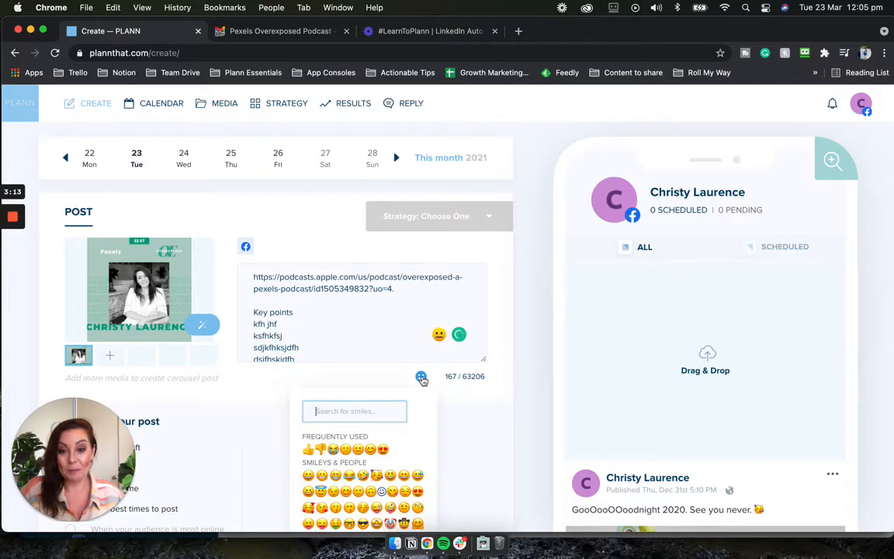
click(309, 449)
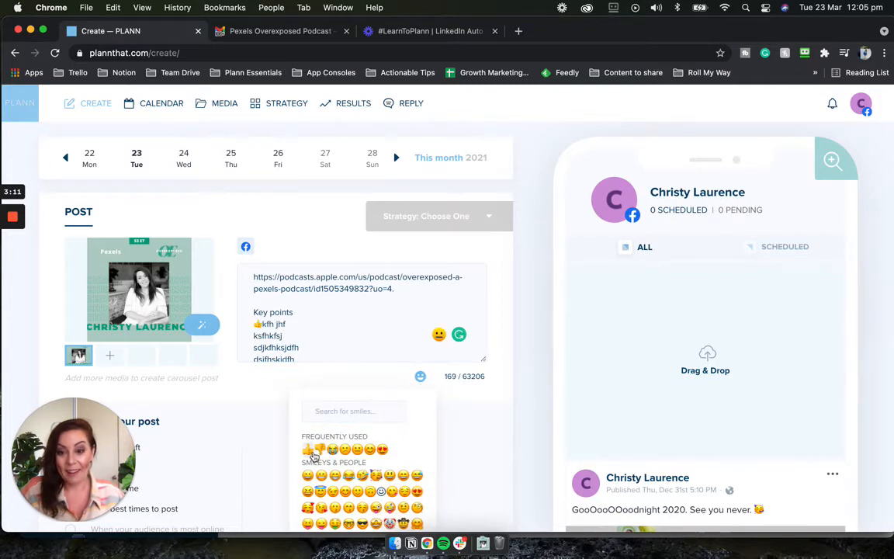
click(265, 324)
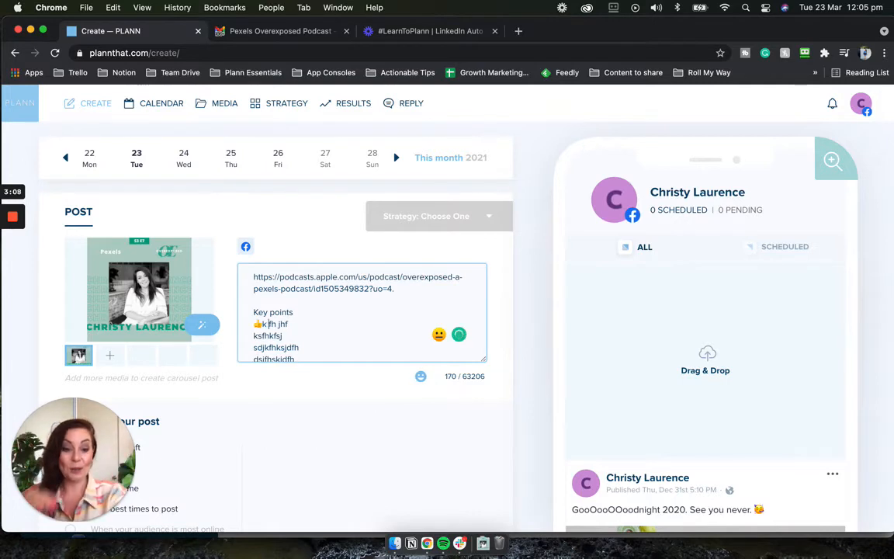
key(BackSpace)
key(Left)
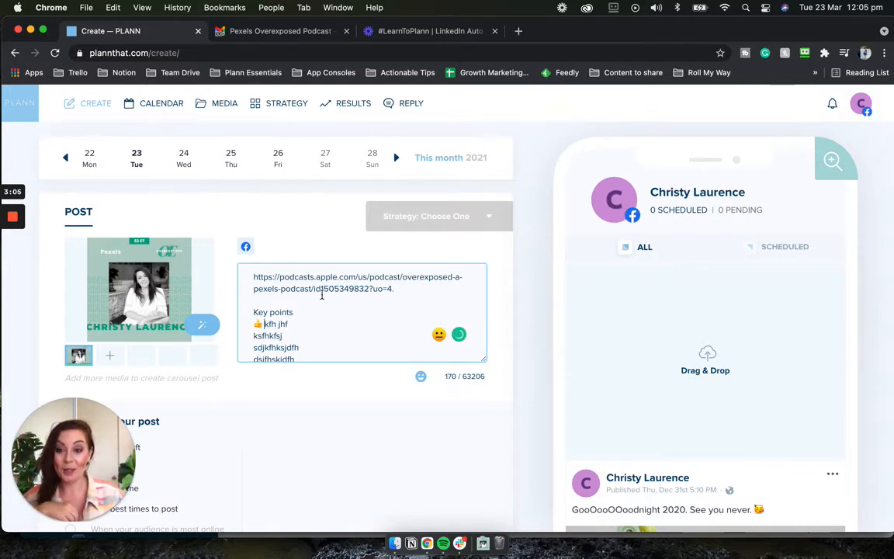
Save the finished Facebook post as a draft
scroll(460, 335, down, 2)
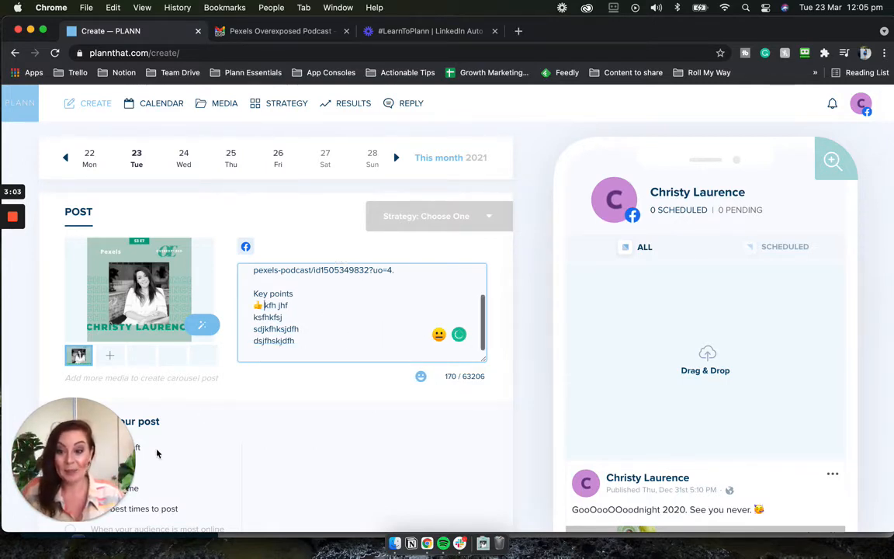
drag(29, 480, 776, 147)
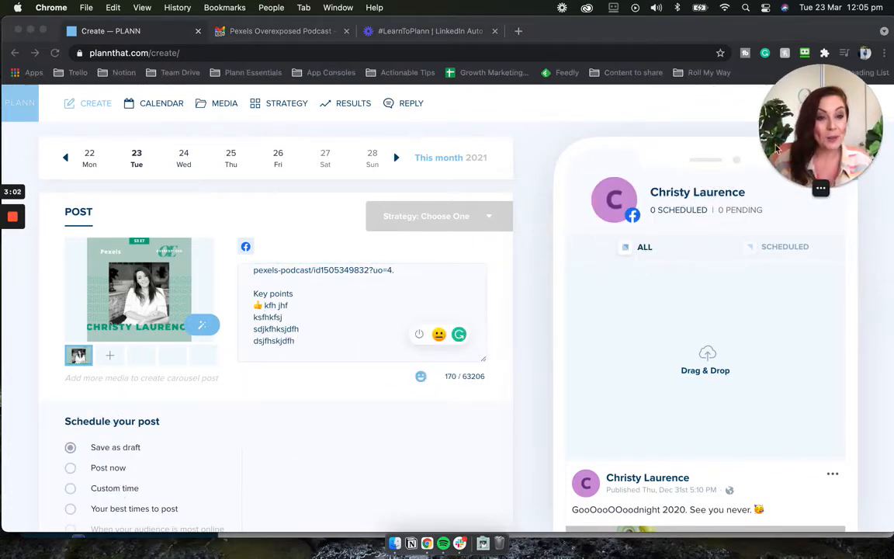
click(359, 429)
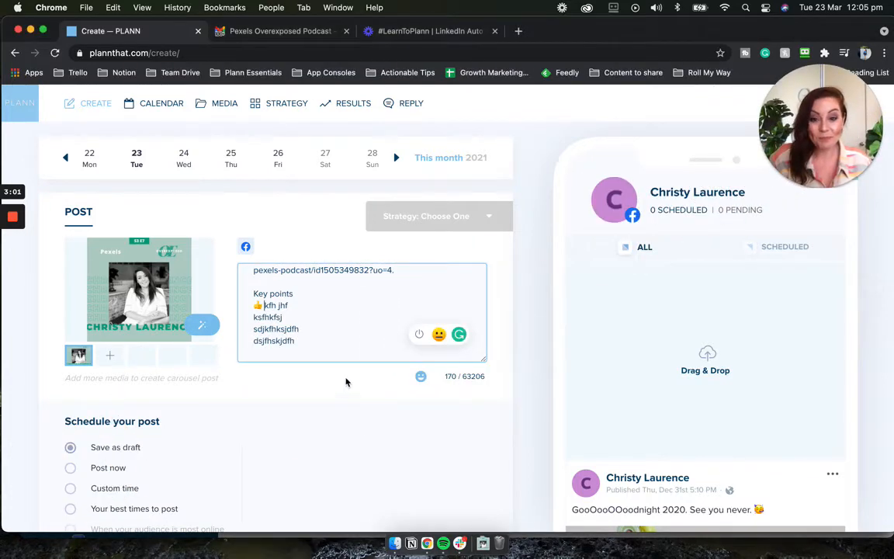
click(417, 339)
click(453, 218)
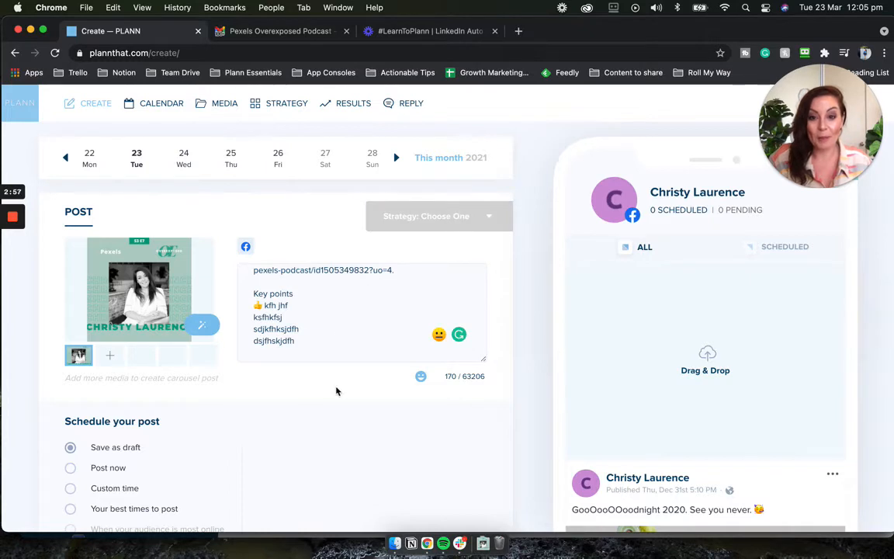
scroll(325, 337, down, 1)
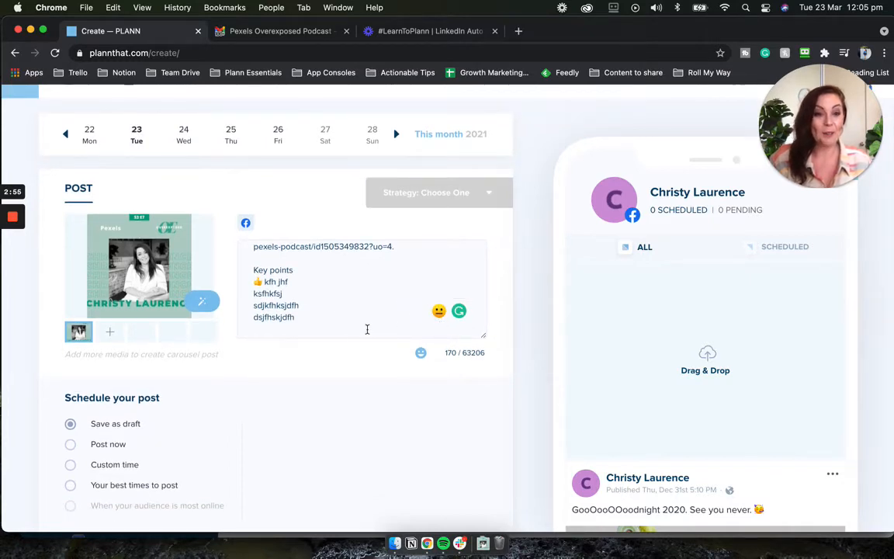
scroll(269, 333, down, 1)
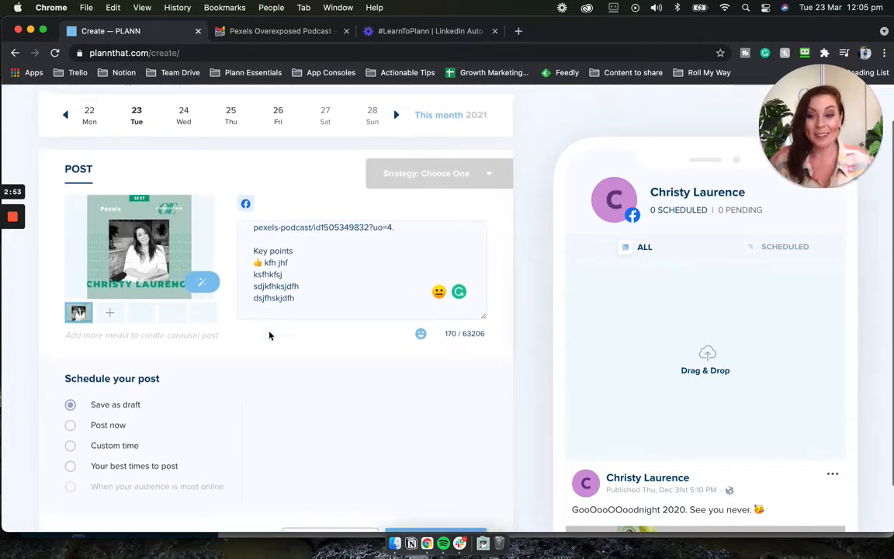
scroll(342, 359, up, 1)
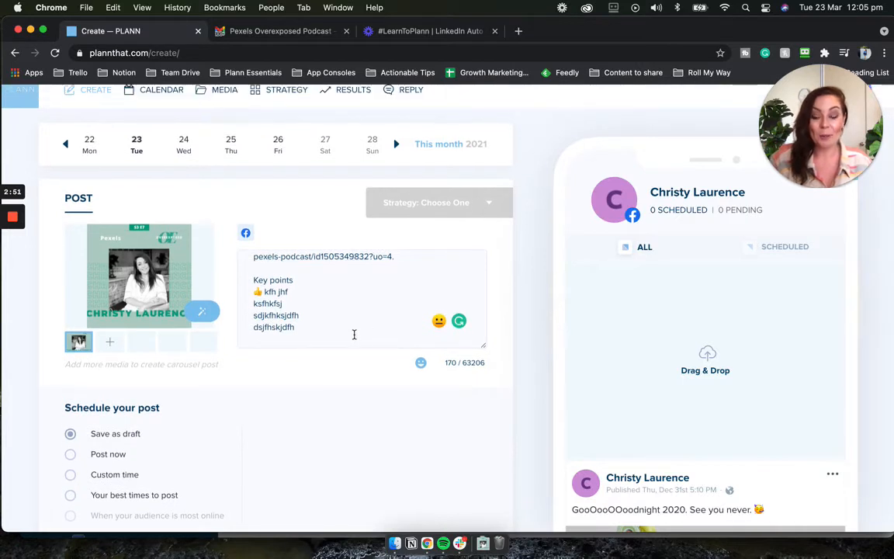
scroll(349, 353, down, 3)
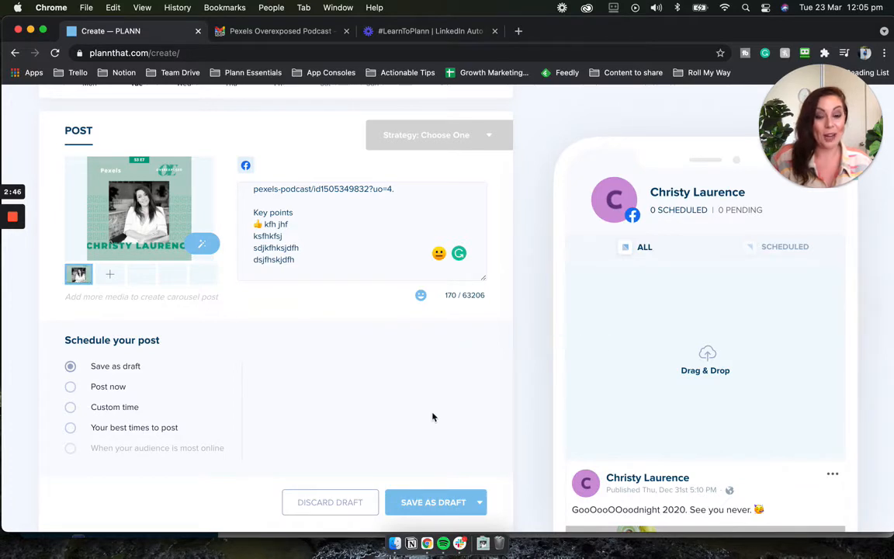
click(429, 502)
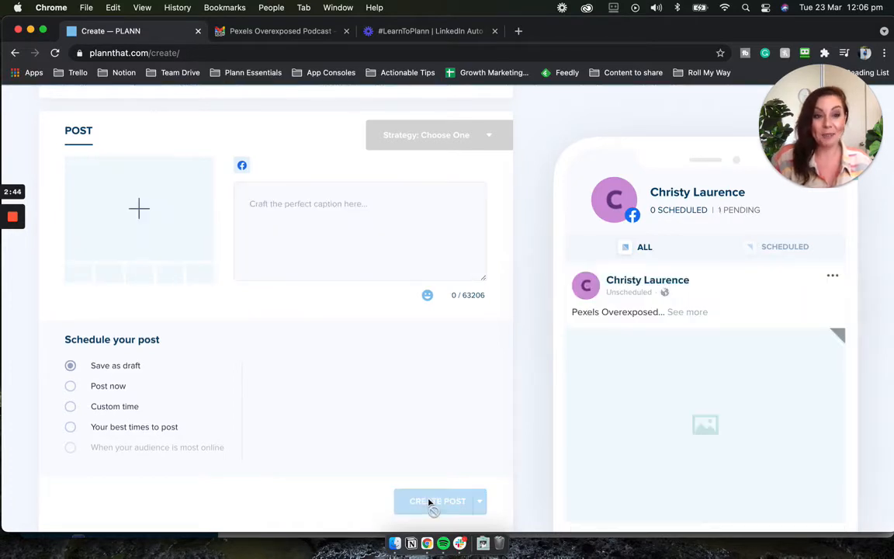
Expand the draft's full caption in the feed preview to review it, and collapse it again
click(690, 313)
scroll(668, 317, down, 1)
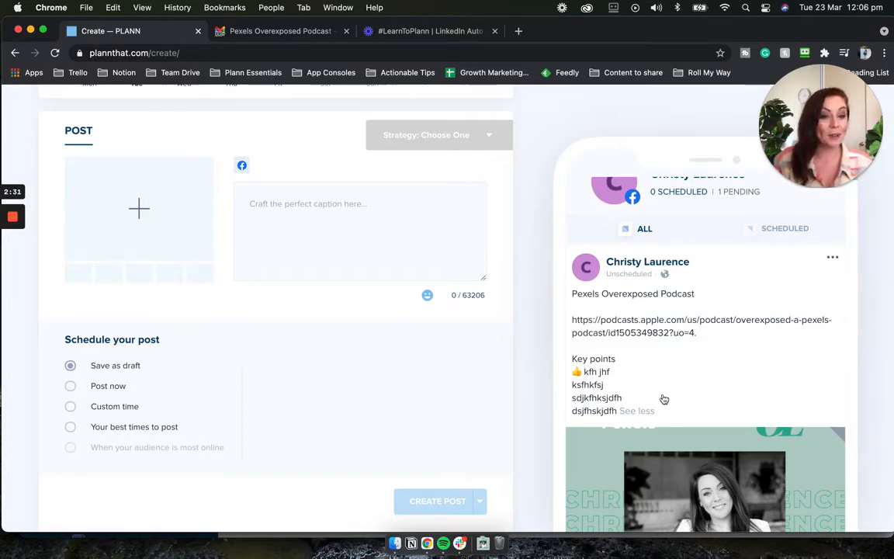
click(638, 411)
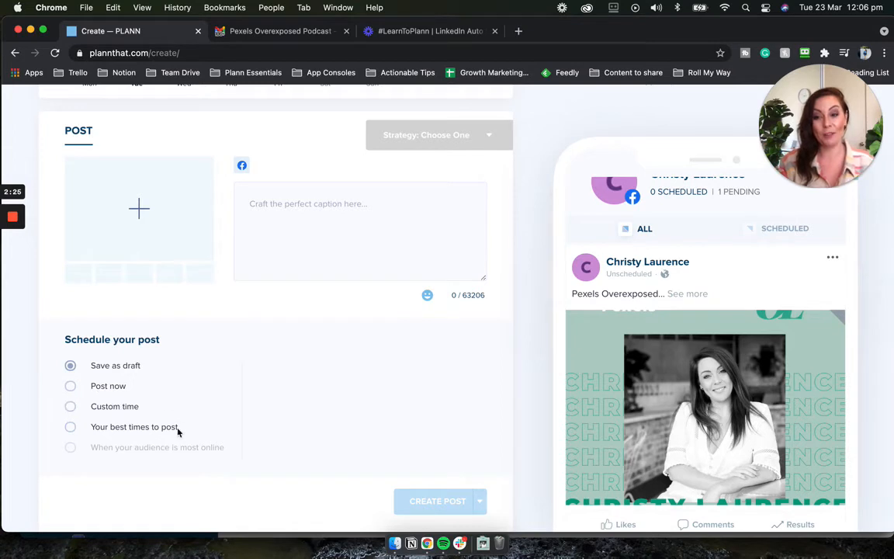
Examine the dates offered for posting at your best times, and return the scheduling choice to Save as draft
click(122, 427)
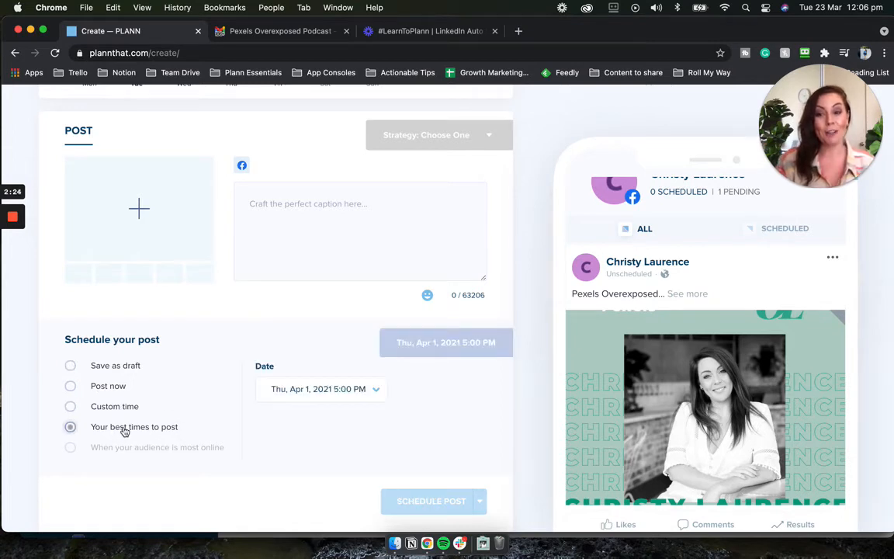
click(355, 389)
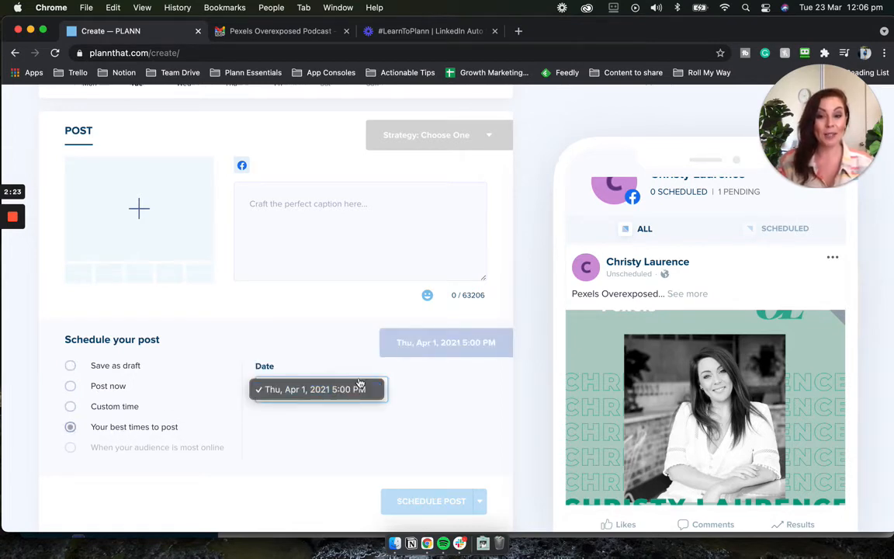
click(310, 395)
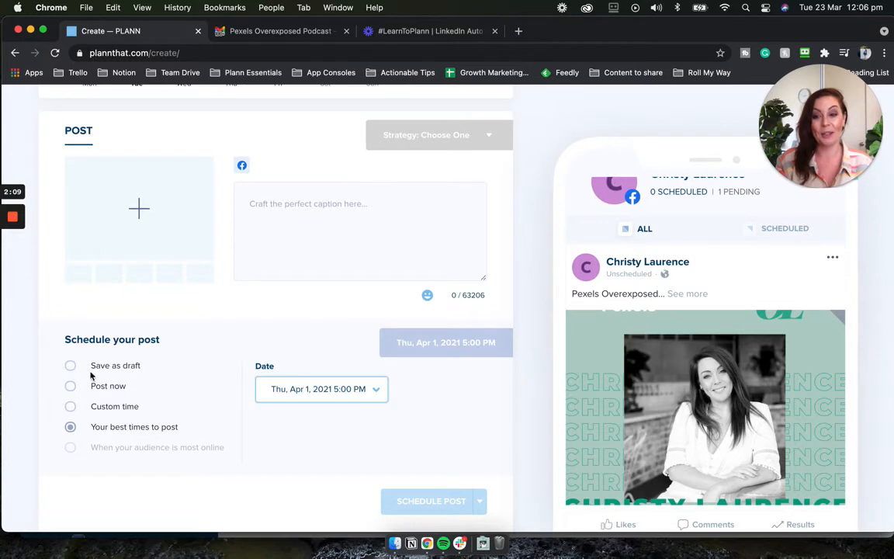
click(93, 368)
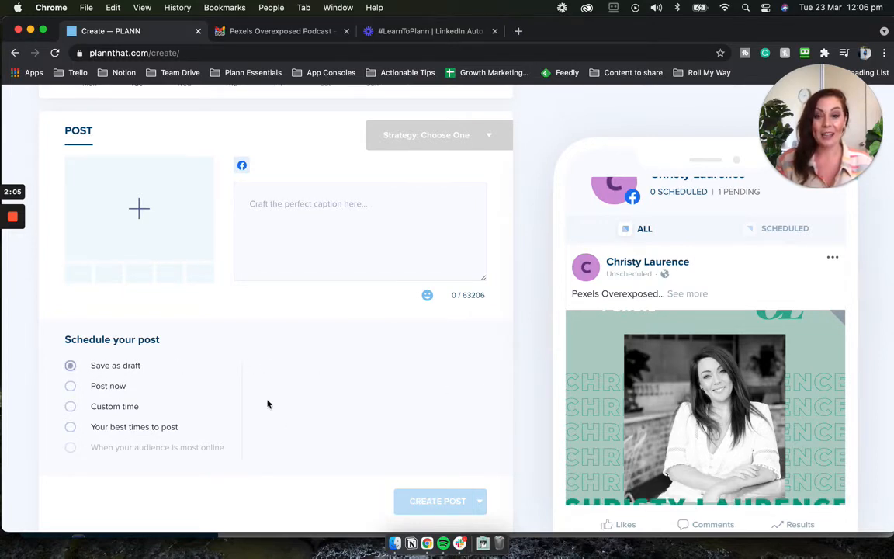
Build a post strategy from the Personal Brand, Testimonial, Product and Inspiration themes, added in that order
scroll(268, 403, up, 2)
scroll(711, 382, up, 1)
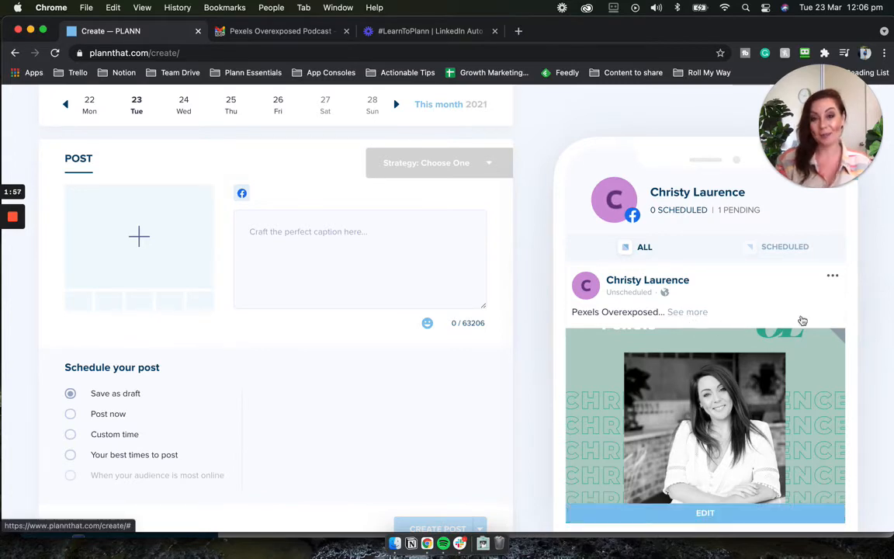
scroll(483, 286, up, 2)
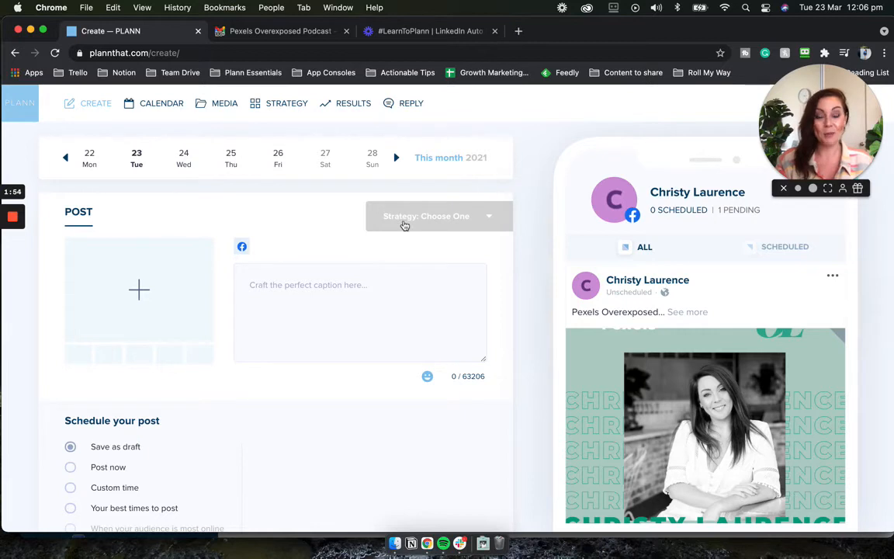
click(286, 105)
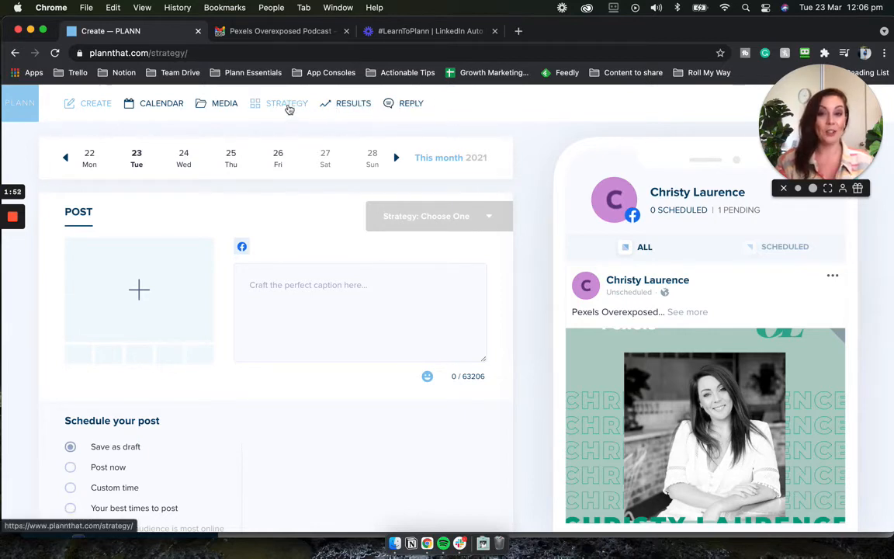
click(240, 474)
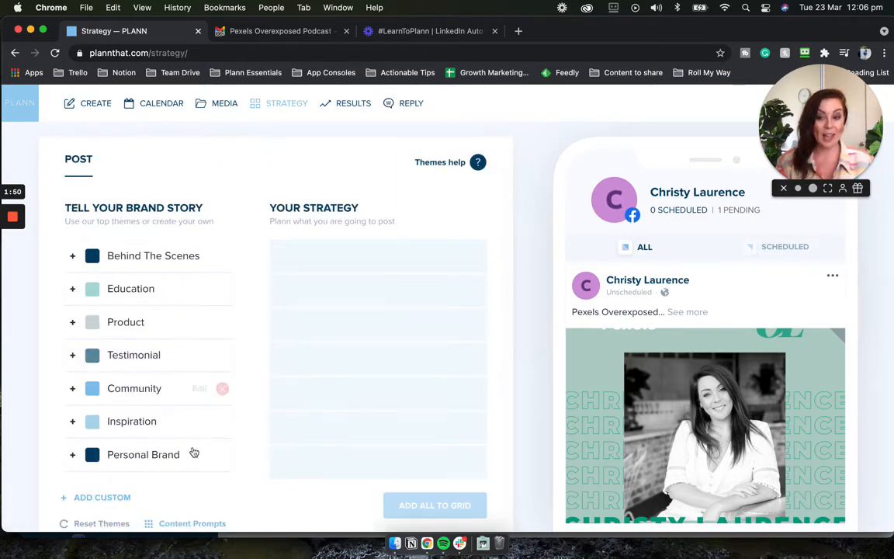
click(121, 462)
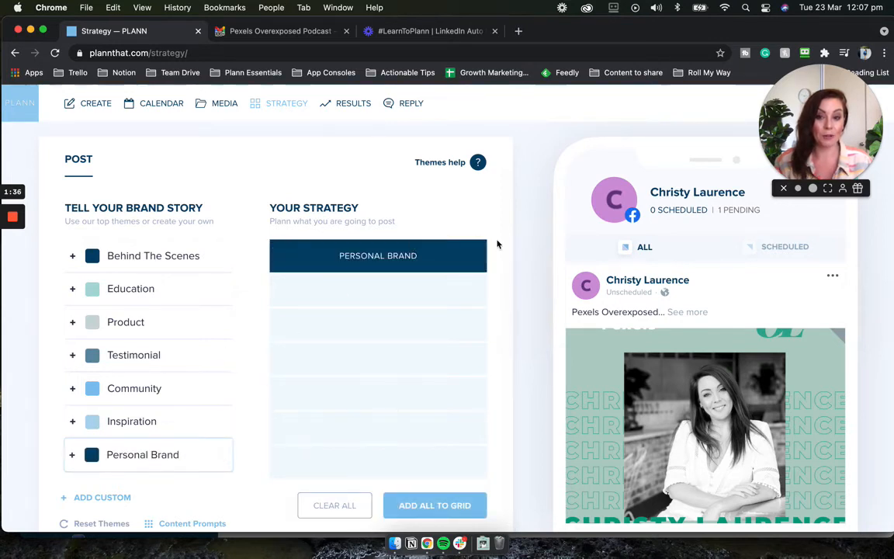
click(124, 355)
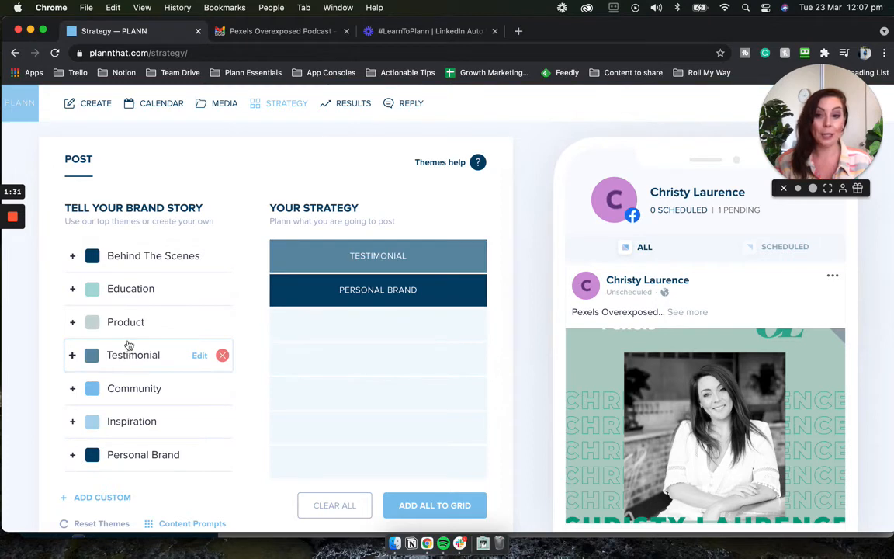
click(125, 324)
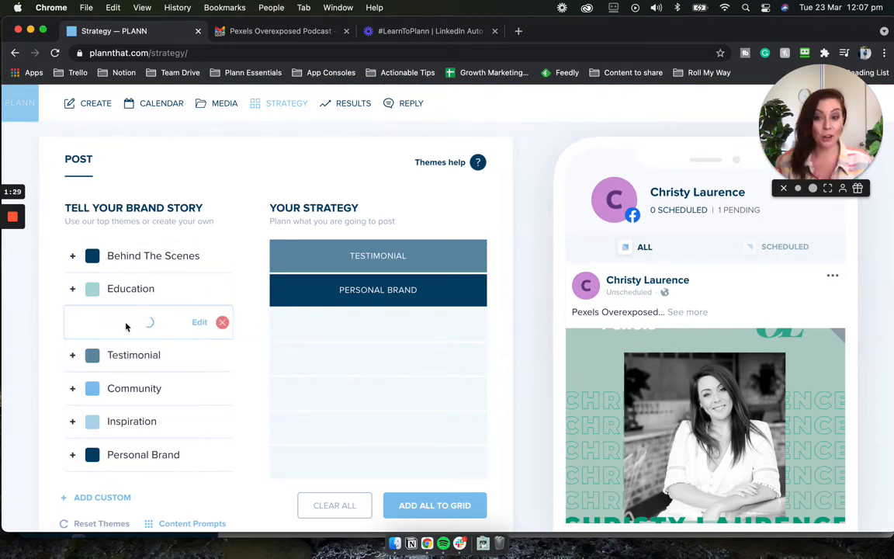
click(138, 425)
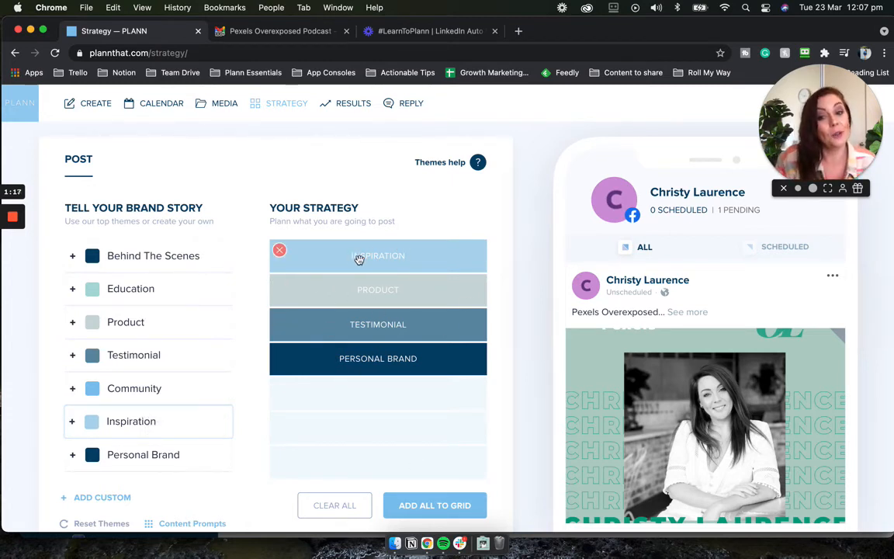
Add all the chosen themes to the grid and look through their placeholder posts in the feed preview
click(433, 504)
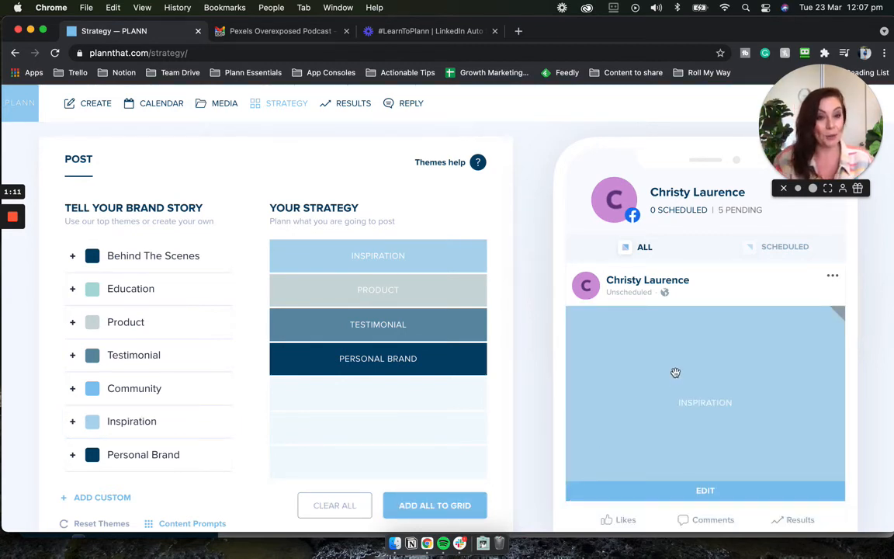
scroll(675, 369, down, 2)
scroll(671, 358, down, 8)
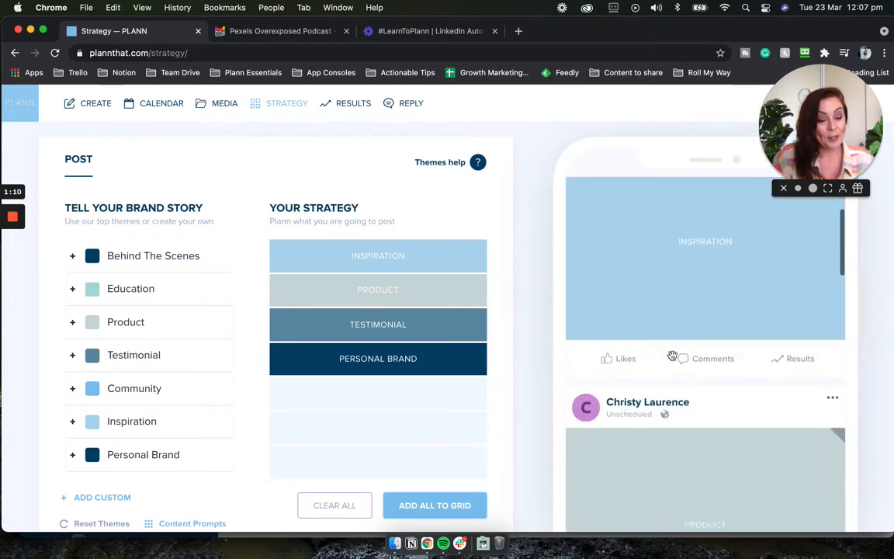
scroll(672, 355, down, 3)
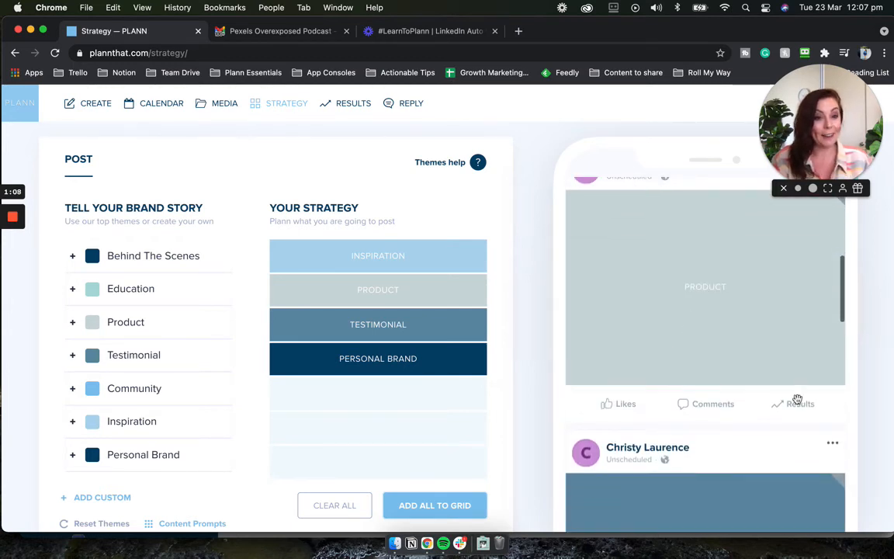
scroll(767, 354, up, 1)
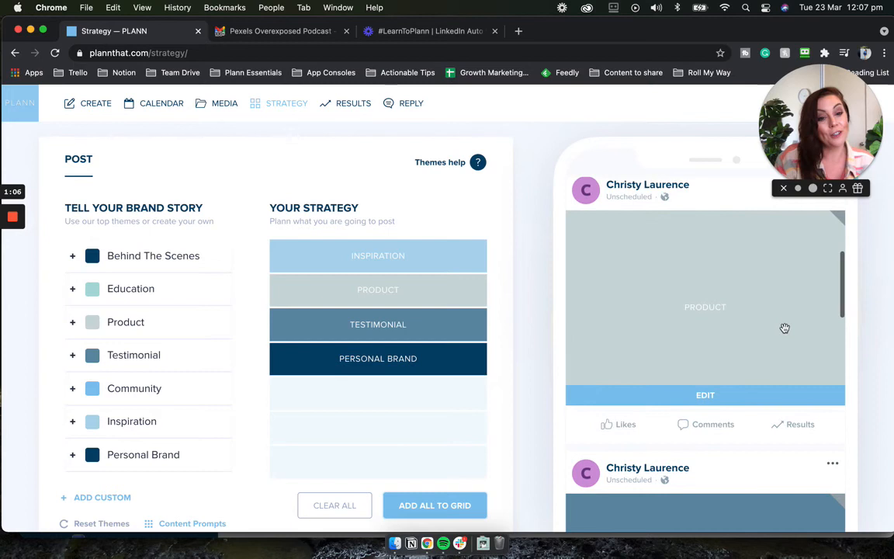
Open the Product placeholder post for editing and check its place among the themed posts in the feed
click(719, 310)
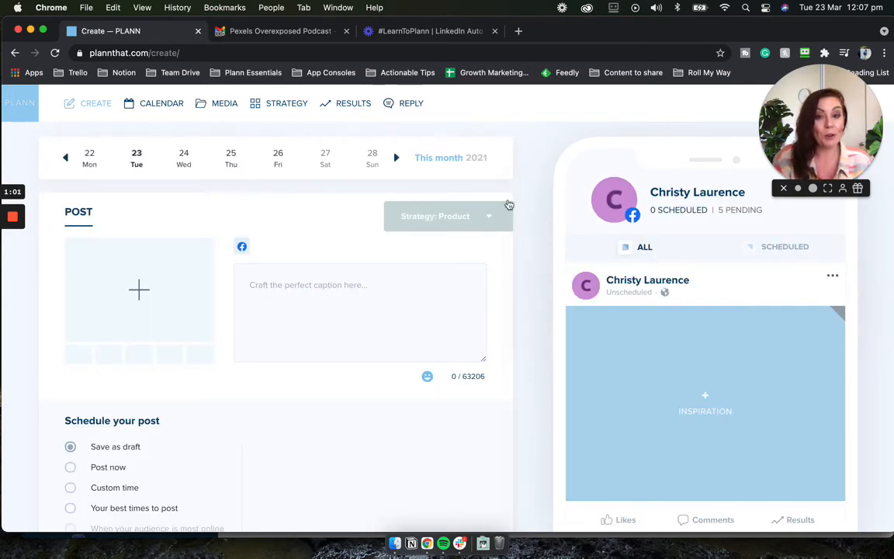
mouse_move(705, 356)
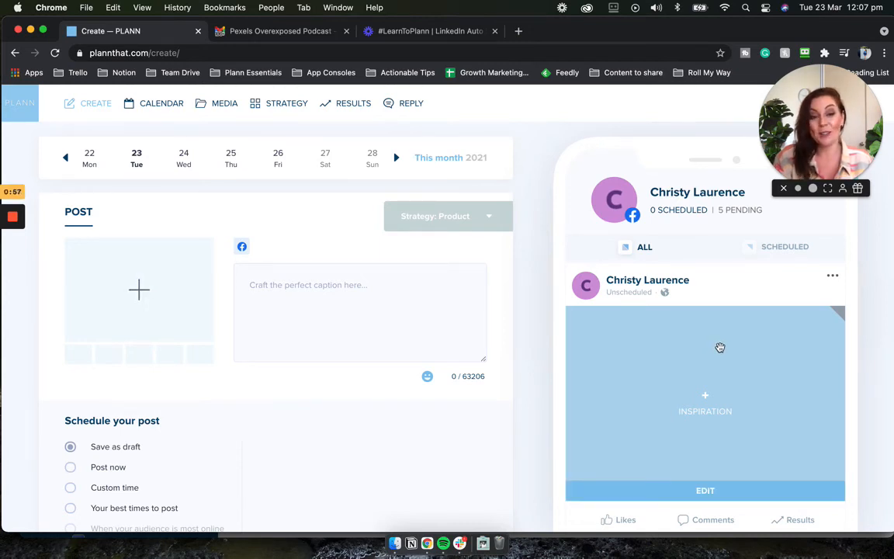
scroll(720, 347, down, 5)
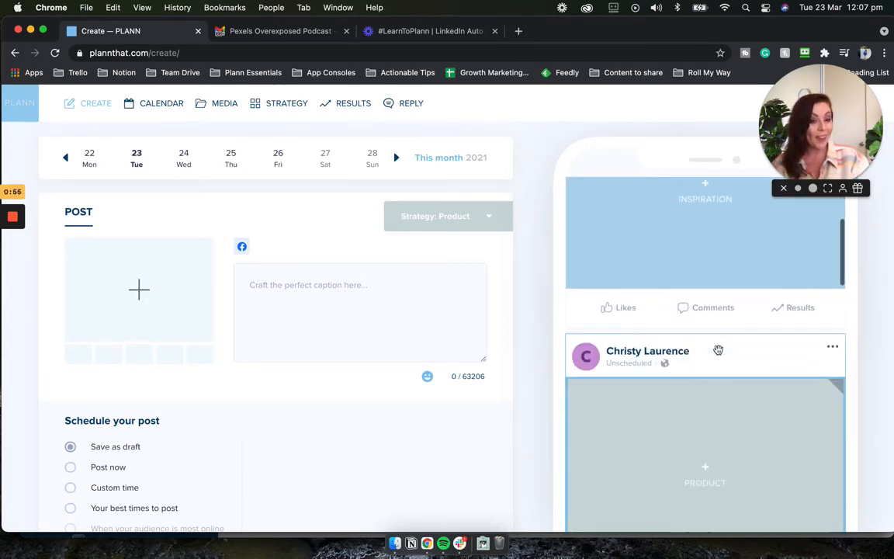
scroll(718, 350, down, 5)
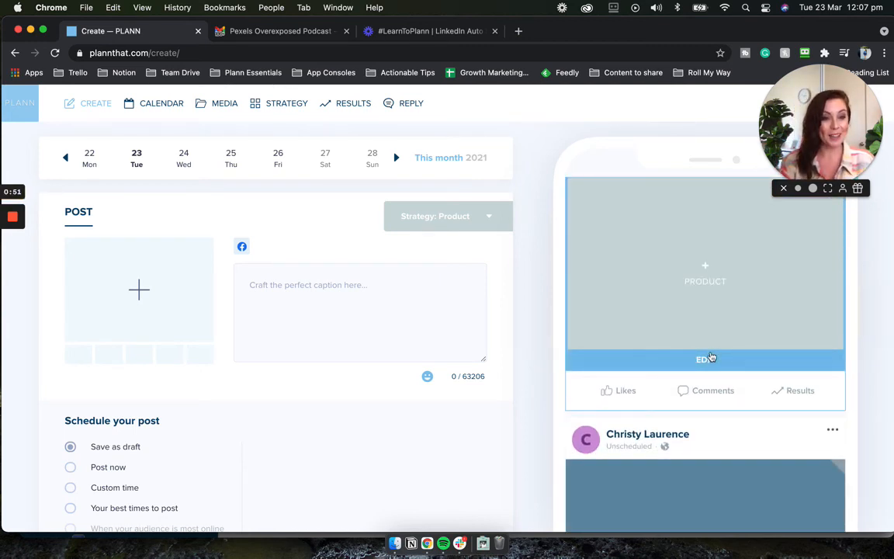
Open the Pexels Overexposed Podcast draft from the feed, save it as a draft and recreate it for Instagram
scroll(533, 362, down, 2)
scroll(678, 343, down, 15)
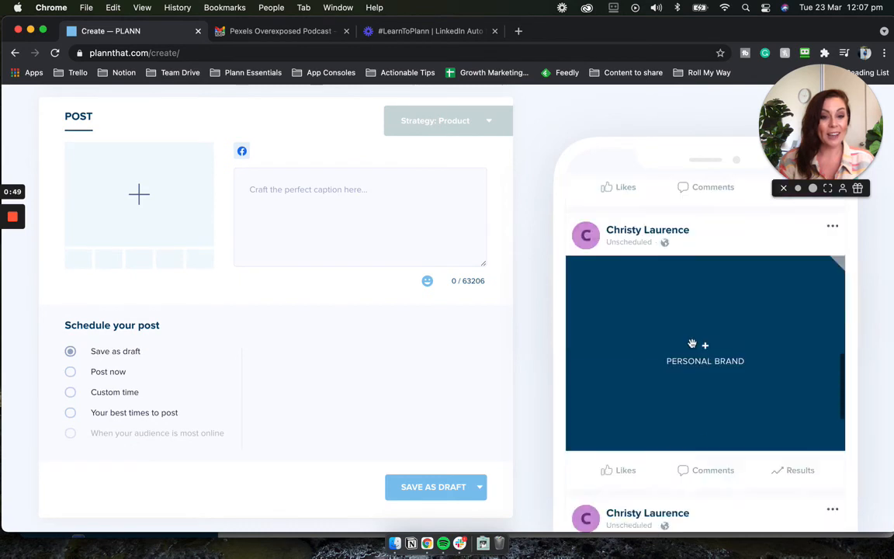
click(672, 343)
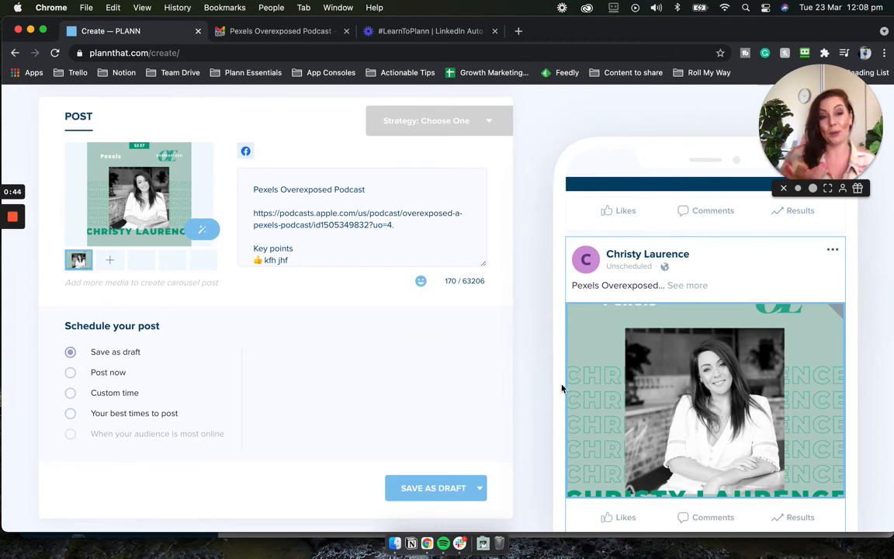
click(480, 490)
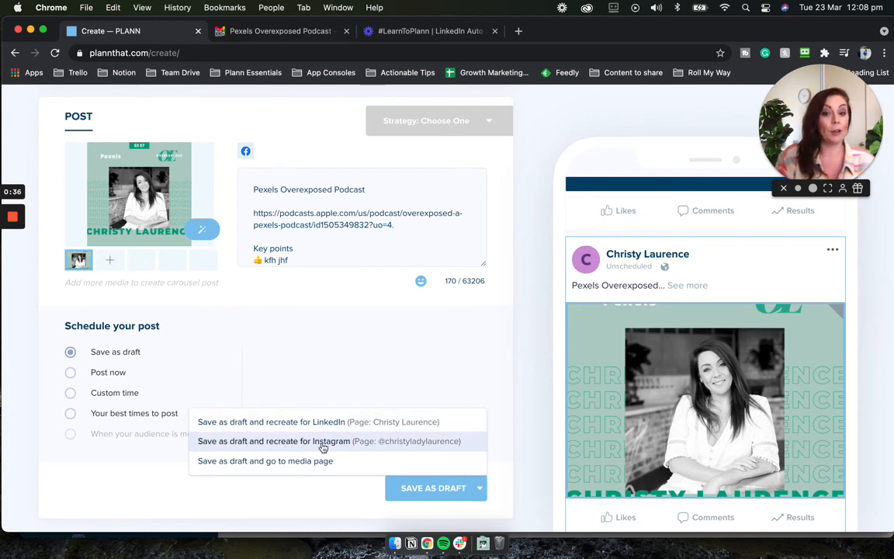
click(403, 442)
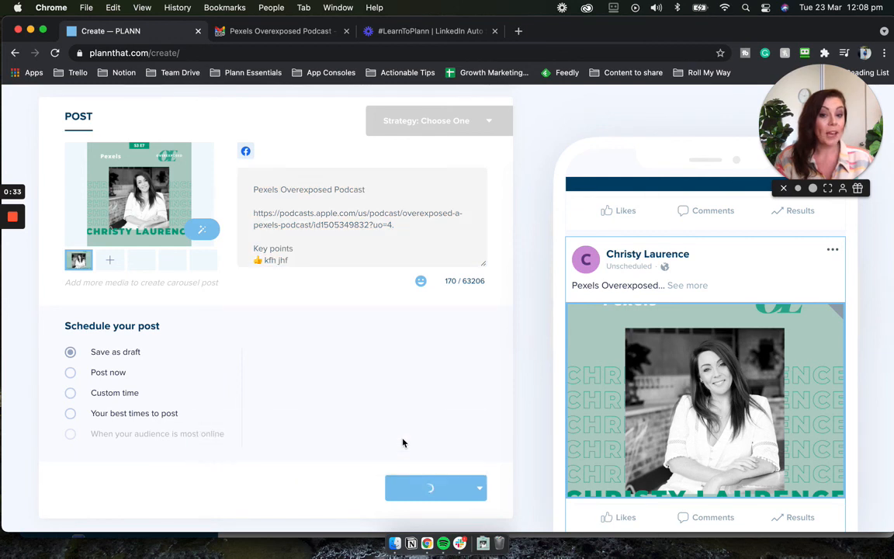